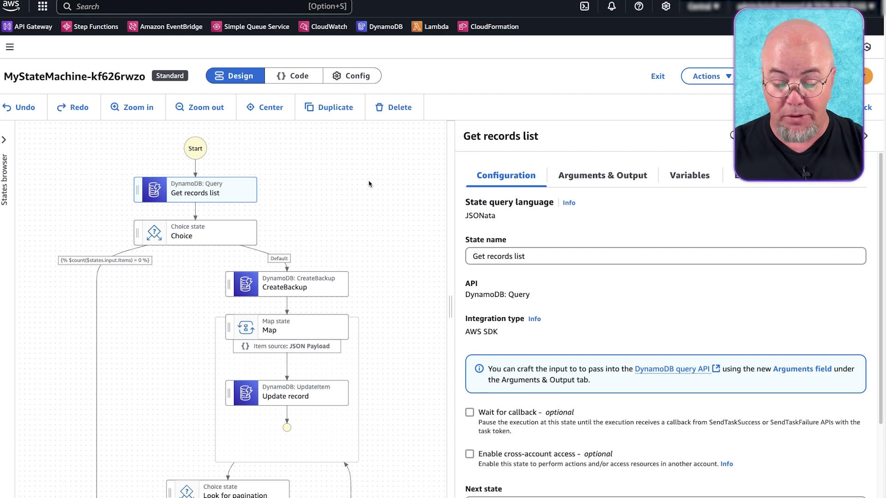
Review the Get records query's JSONata arguments and the workflow variables it assigns.
{"action": "left_click", "coordinate": [580, 175]}
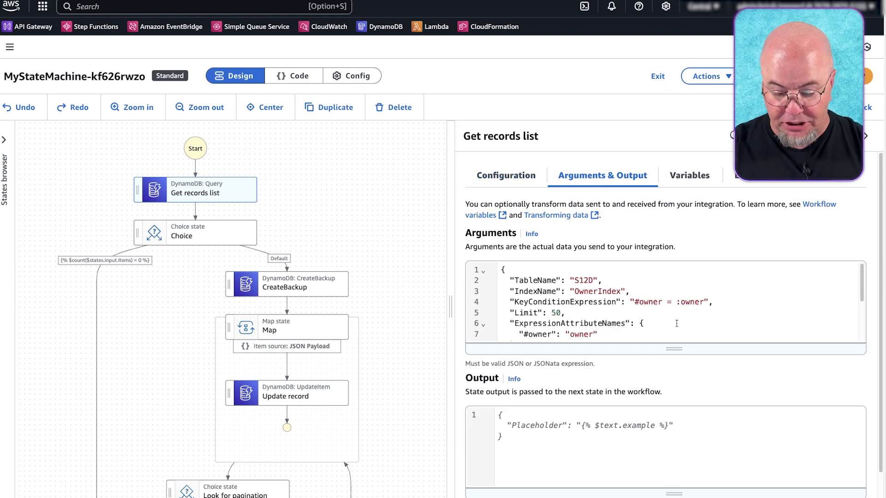
{"action": "scroll", "coordinate": [677, 324], "scroll_direction": "down", "scroll_amount": 1}
{"action": "scroll", "coordinate": [676, 323], "scroll_direction": "down", "scroll_amount": 1}
{"action": "scroll", "coordinate": [676, 323], "scroll_direction": "down", "scroll_amount": 1}
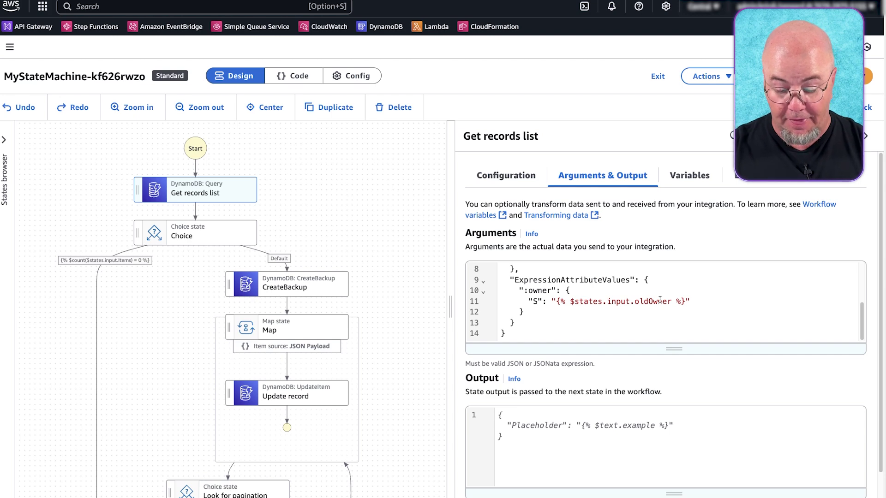
{"action": "left_click", "coordinate": [691, 176]}
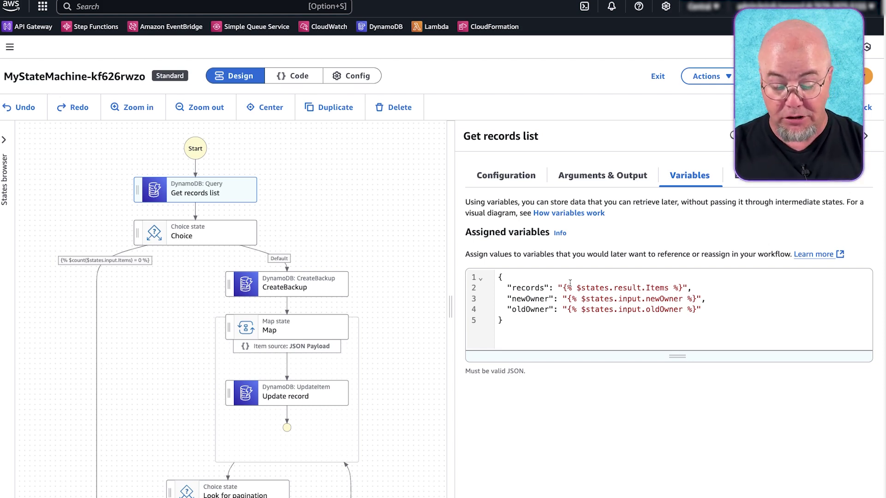
Review the Choice state's rules and move on to the CreateBackup state.
{"action": "left_click", "coordinate": [206, 228]}
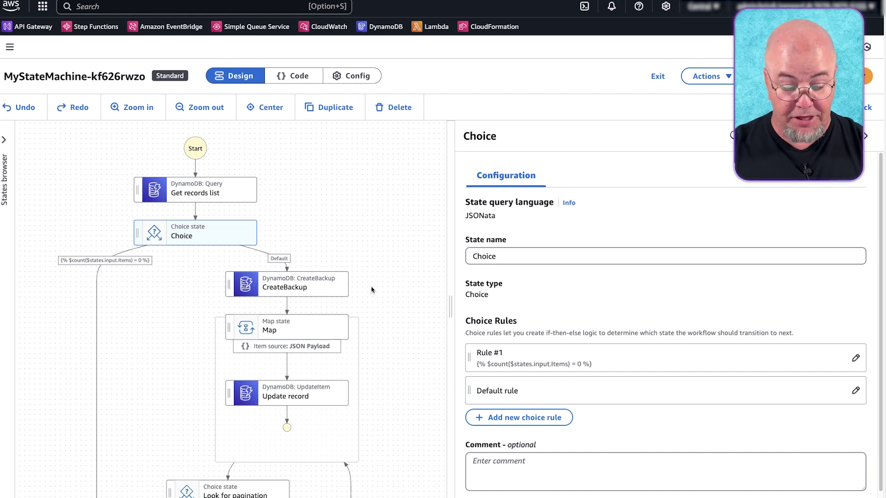
{"action": "left_click", "coordinate": [329, 288]}
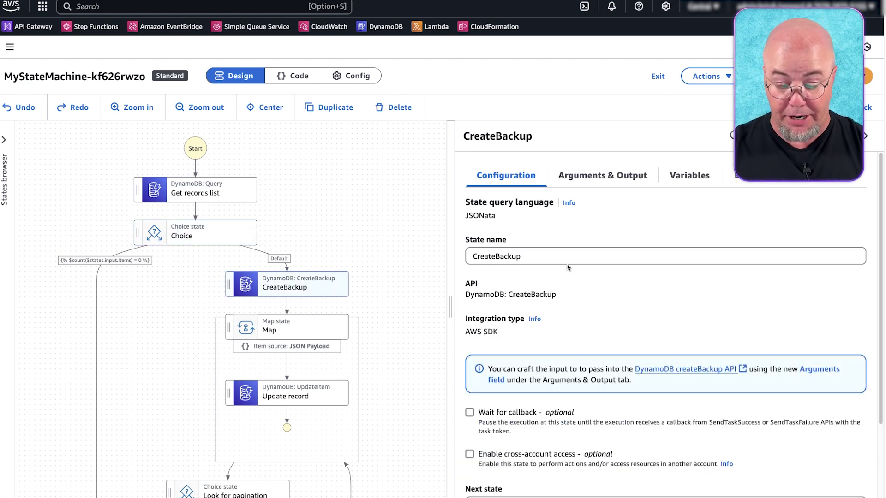
Review the CreateBackup arguments, the Map state's pass-through output and the Update record state.
{"action": "left_click", "coordinate": [593, 182]}
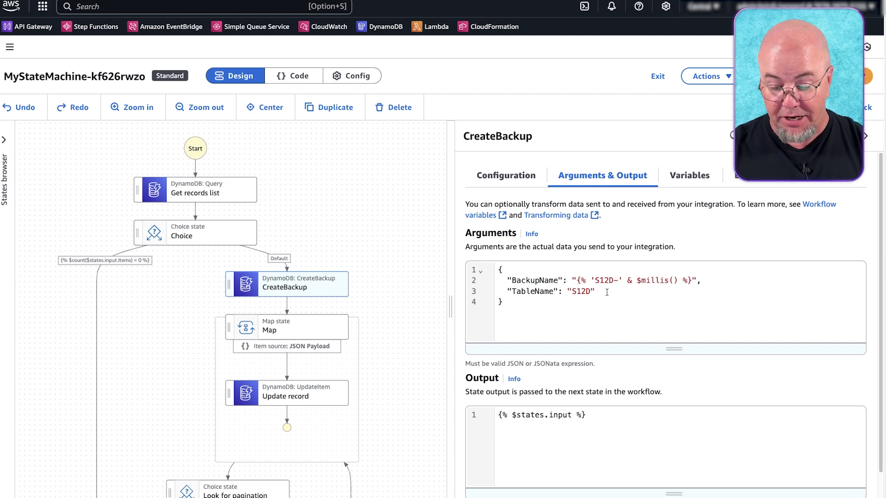
{"action": "left_click", "coordinate": [290, 325]}
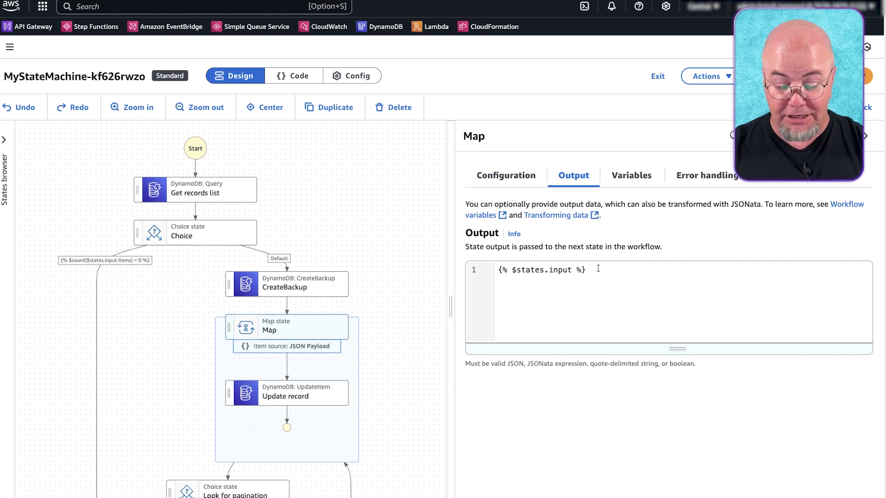
{"action": "left_click", "coordinate": [307, 392]}
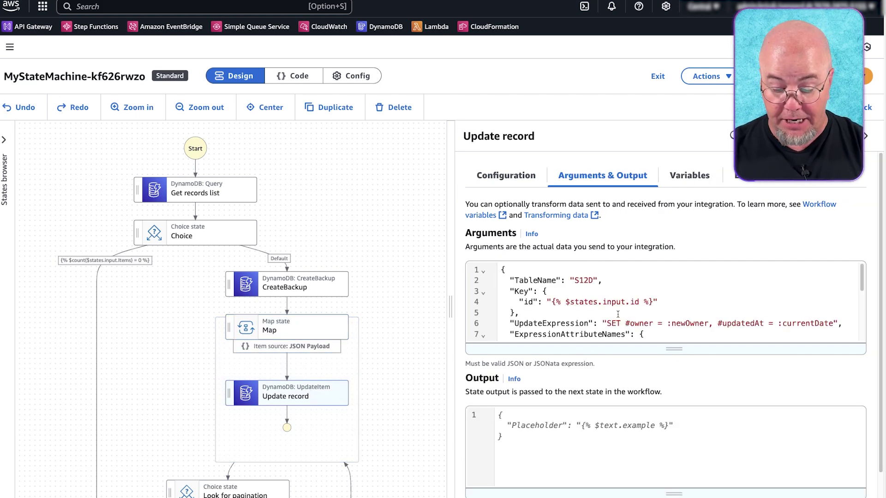
{"action": "scroll", "coordinate": [617, 315], "scroll_direction": "down", "scroll_amount": 2}
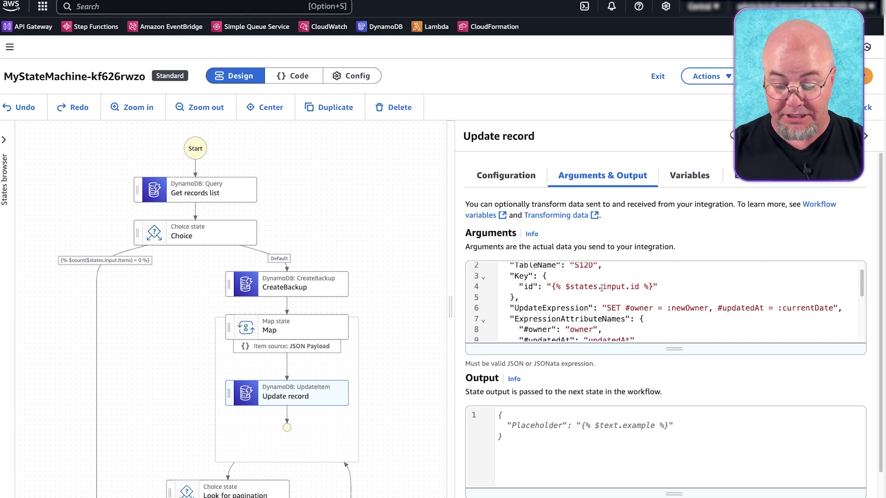
{"action": "scroll", "coordinate": [650, 287], "scroll_direction": "down", "scroll_amount": 1}
{"action": "scroll", "coordinate": [649, 291], "scroll_direction": "down", "scroll_amount": 2}
{"action": "scroll", "coordinate": [649, 296], "scroll_direction": "down", "scroll_amount": 1}
{"action": "scroll", "coordinate": [647, 302], "scroll_direction": "down", "scroll_amount": 2}
{"action": "scroll", "coordinate": [647, 303], "scroll_direction": "down", "scroll_amount": 1}
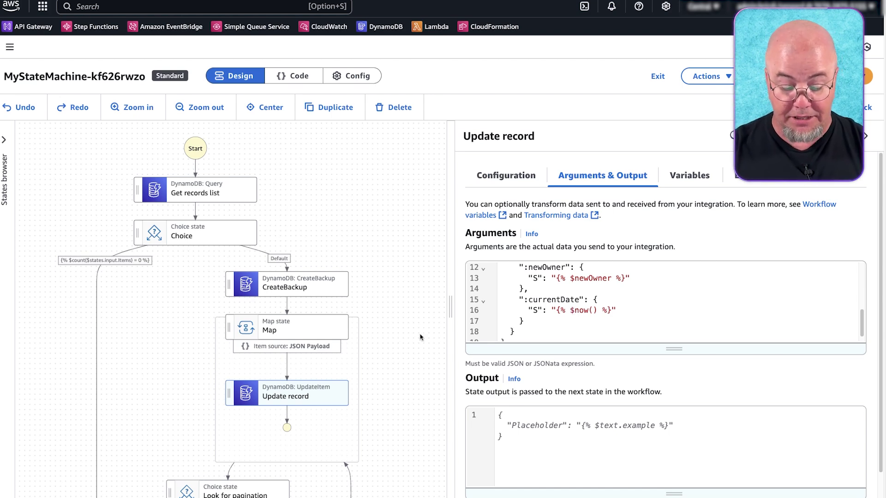
{"action": "scroll", "coordinate": [377, 356], "scroll_direction": "down", "scroll_amount": 1}
{"action": "scroll", "coordinate": [377, 355], "scroll_direction": "down", "scroll_amount": 3}
{"action": "scroll", "coordinate": [376, 354], "scroll_direction": "down", "scroll_amount": 2}
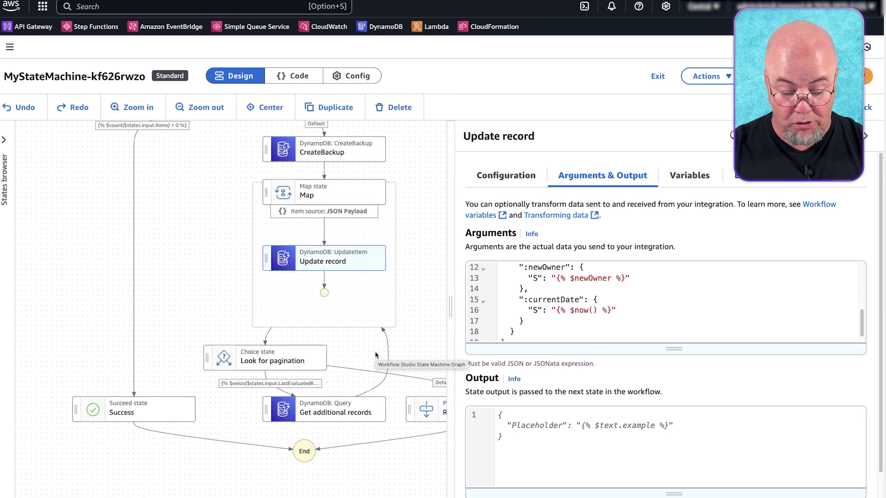
{"action": "scroll", "coordinate": [376, 356], "scroll_direction": "down", "scroll_amount": 2}
{"action": "scroll", "coordinate": [376, 355], "scroll_direction": "down", "scroll_amount": 1}
{"action": "scroll", "coordinate": [376, 355], "scroll_direction": "right", "scroll_amount": 1}
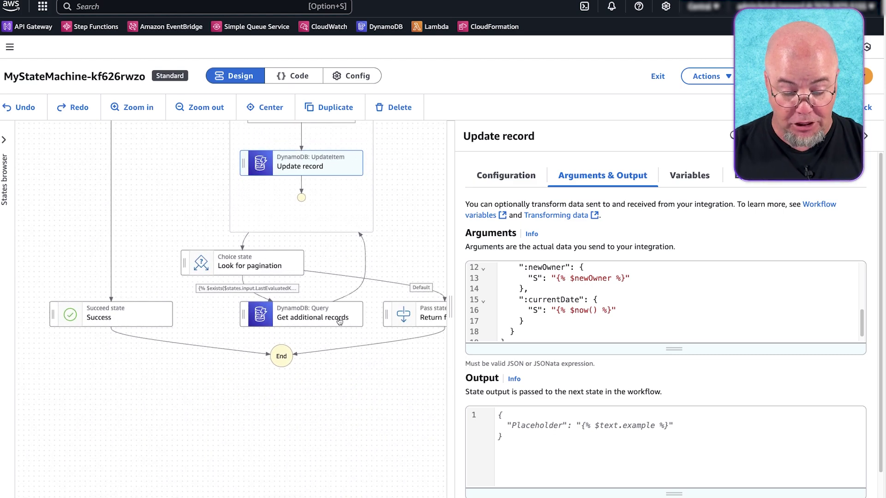
Review the Look for pagination choice rule.
{"action": "left_click", "coordinate": [289, 270]}
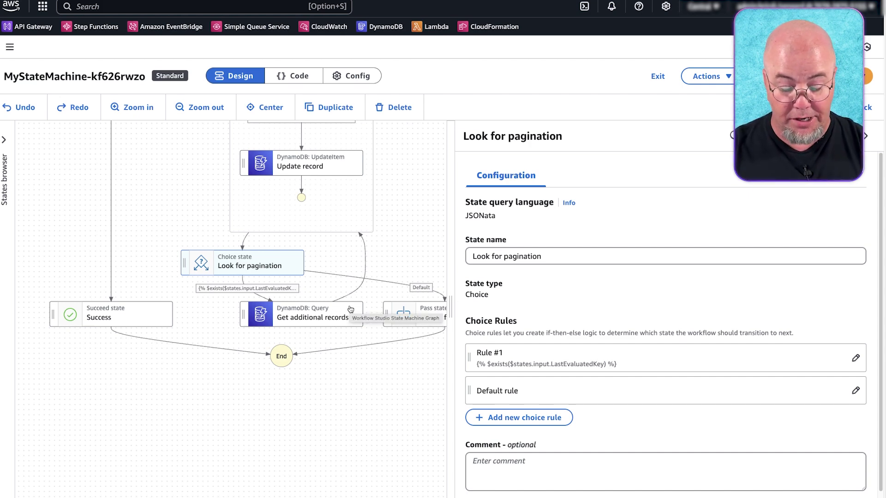
{"action": "scroll", "coordinate": [351, 310], "scroll_direction": "right", "scroll_amount": 5}
Review the Return full changeset pass state's JSONata output mapping record ids to old and new owners.
{"action": "left_click", "coordinate": [361, 298]}
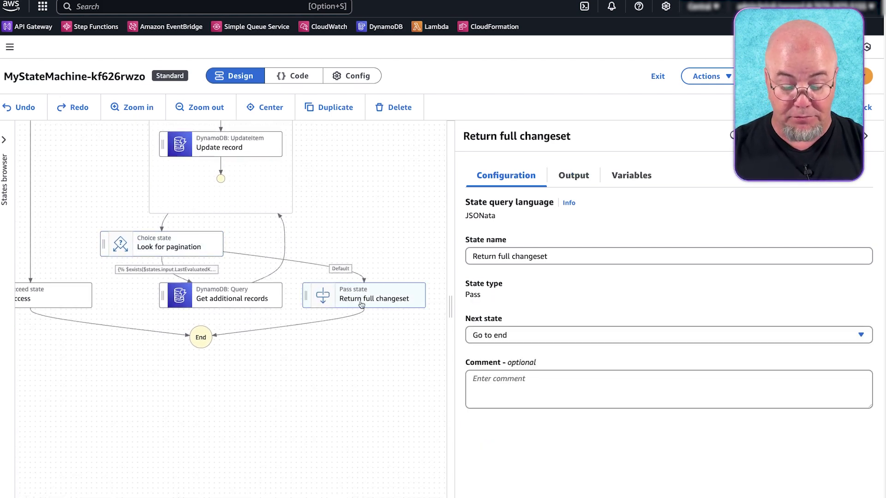
{"action": "left_click", "coordinate": [567, 178]}
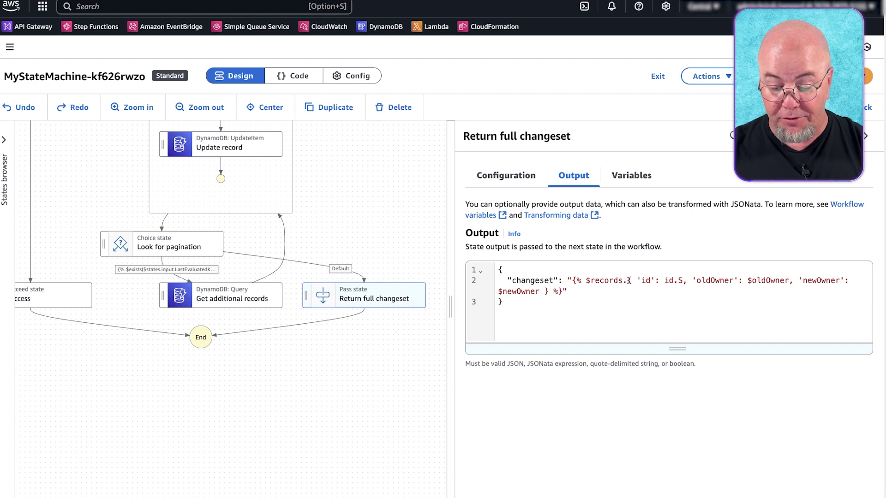
{"action": "type", "text": "{"}
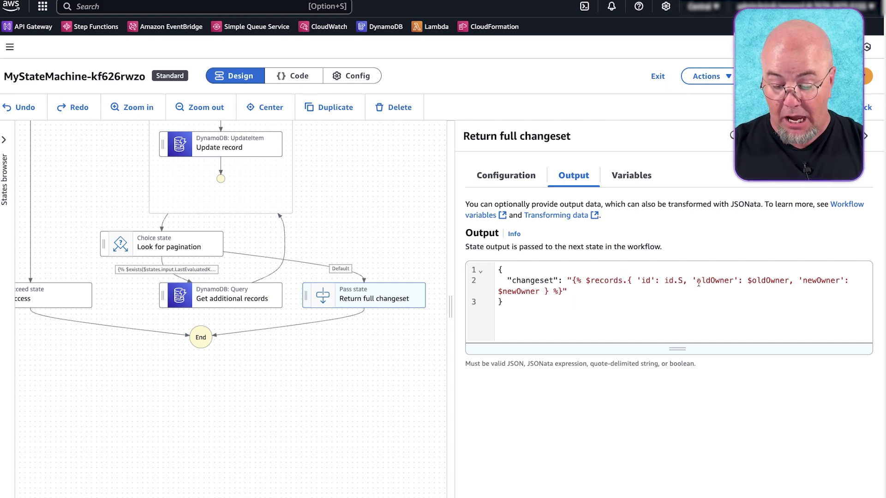